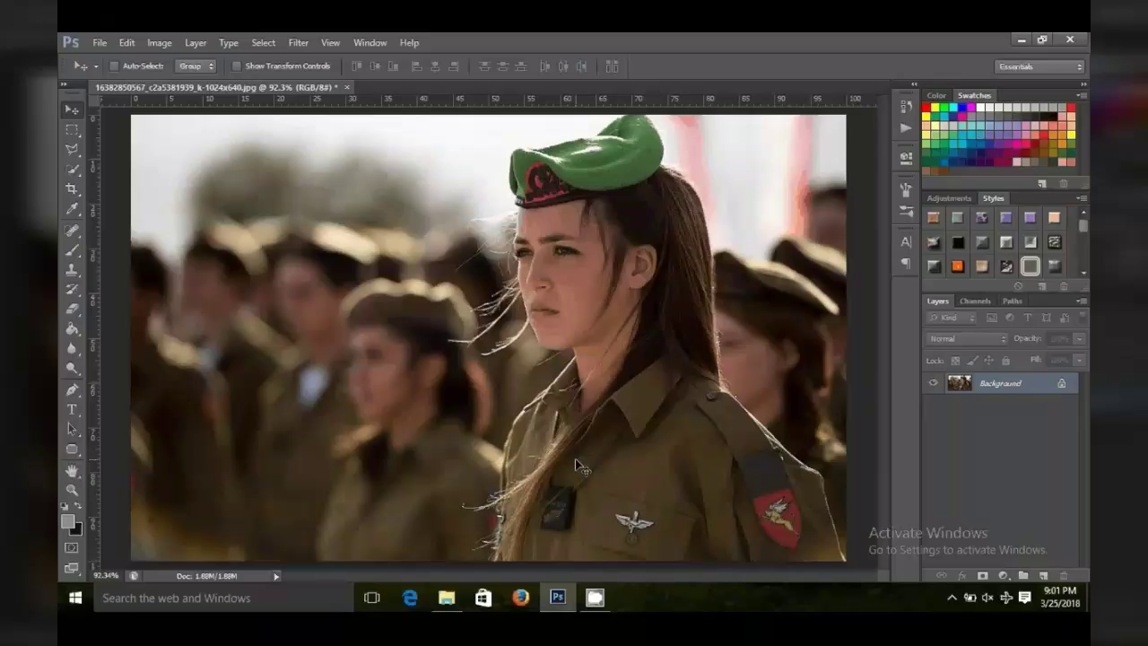
# Duplicate the soldier photo's Background layer with Ctrl+J, creating Layer 1.
pyautogui.hotkey('ctrl', 'j')
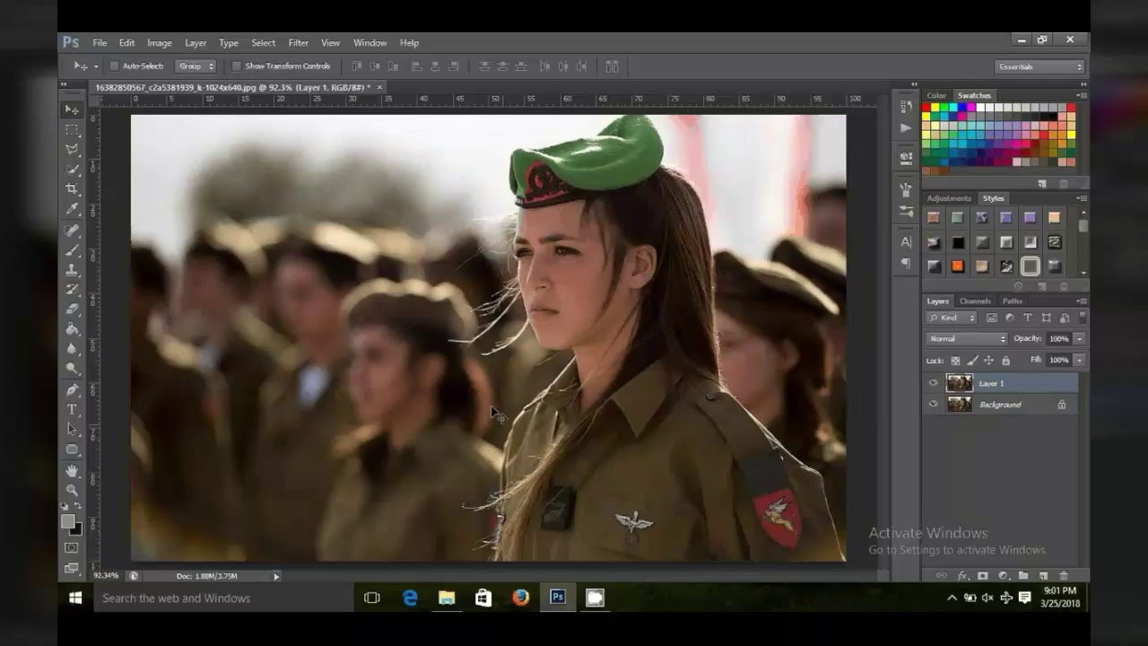
pyautogui.click(159, 45)
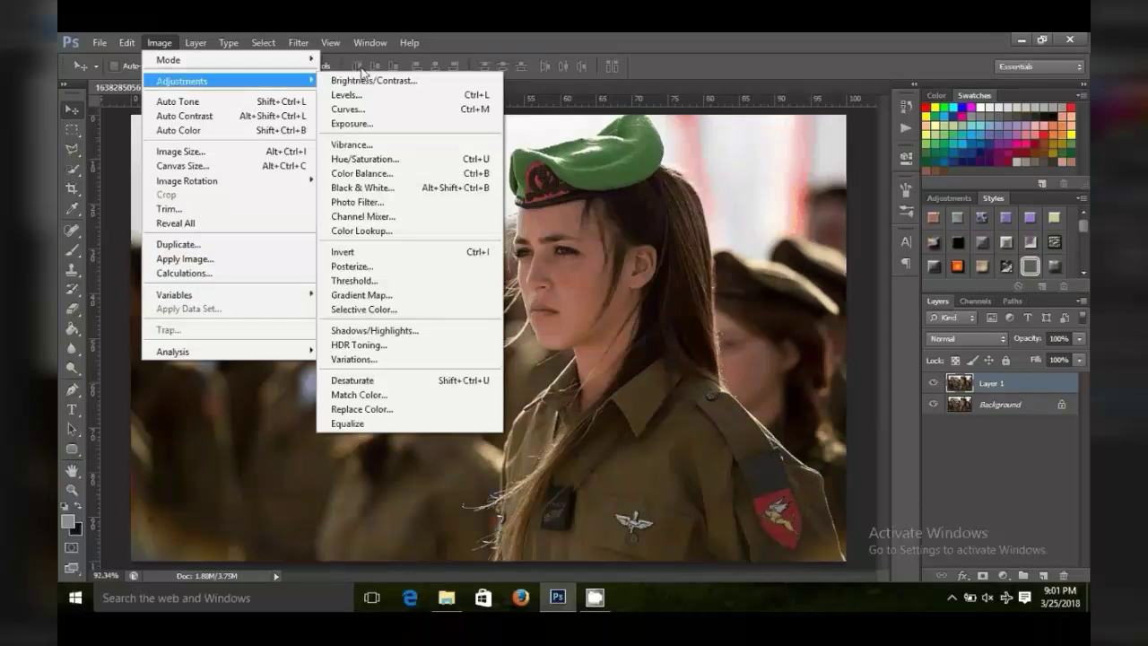
pyautogui.moveTo(182, 81)
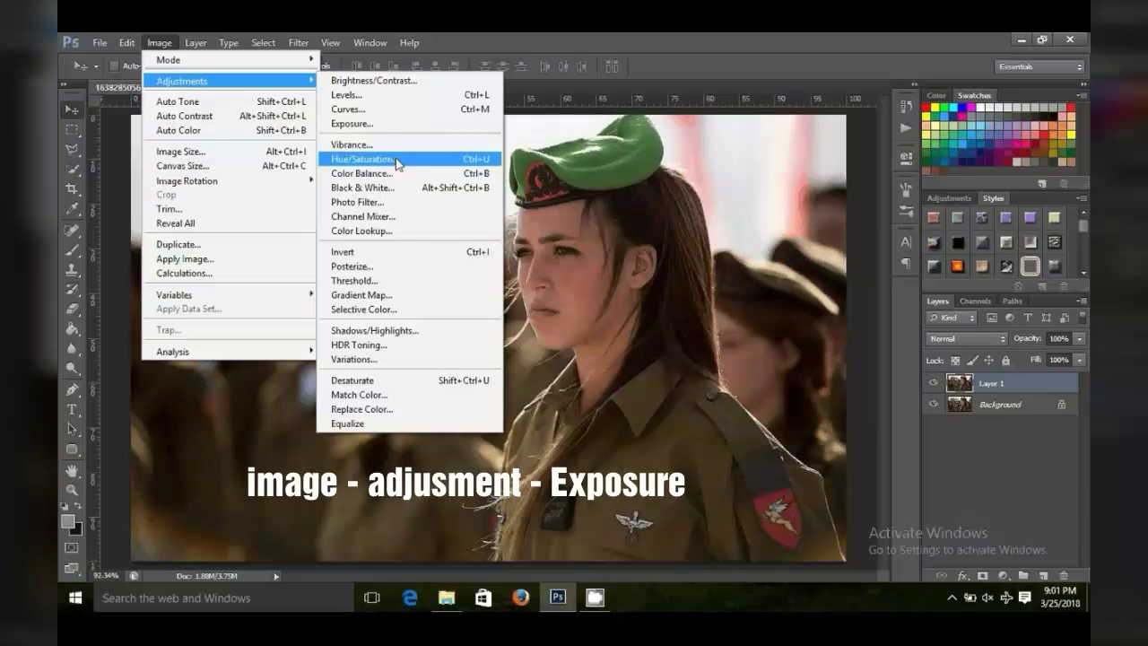
# In the Exposure dialog, set exposure to 0.68 and offset to 0.0592.
pyautogui.click(425, 127)
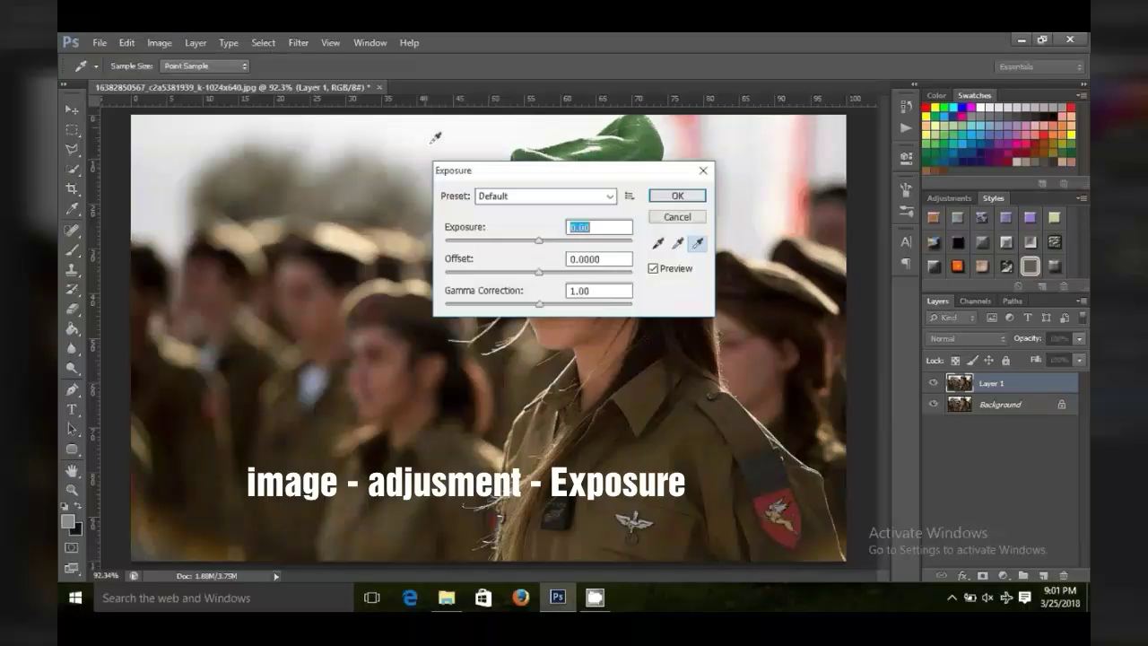
pyautogui.click(597, 228)
pyautogui.press('BackSpace')
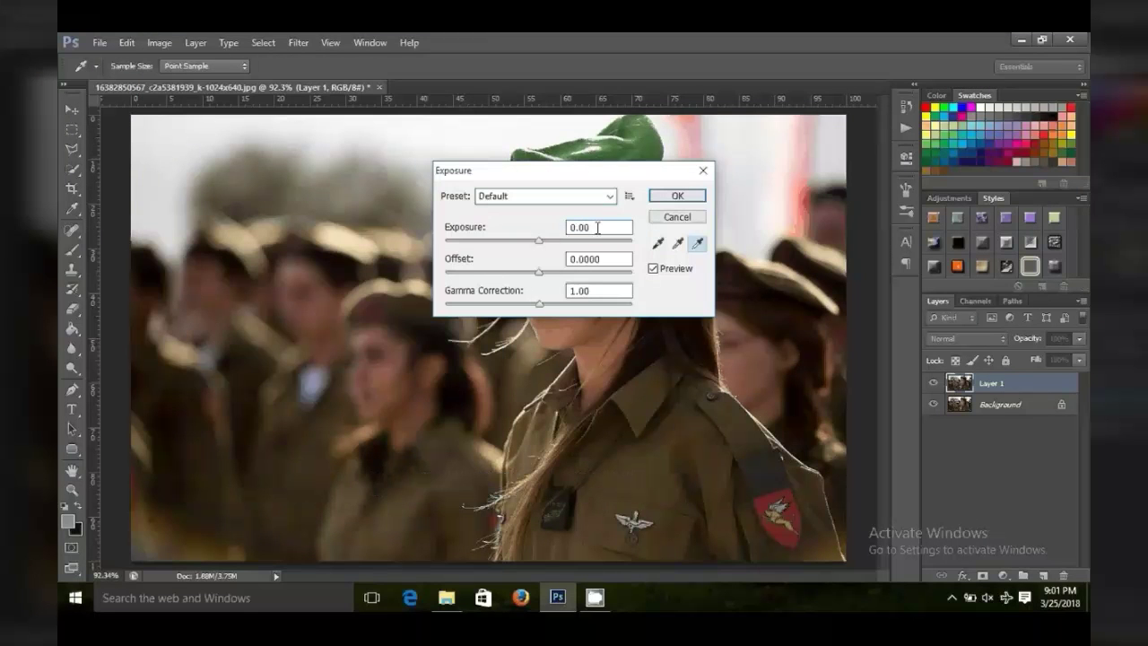
pyautogui.press('BackSpace')
pyautogui.write('68')
pyautogui.click(605, 260)
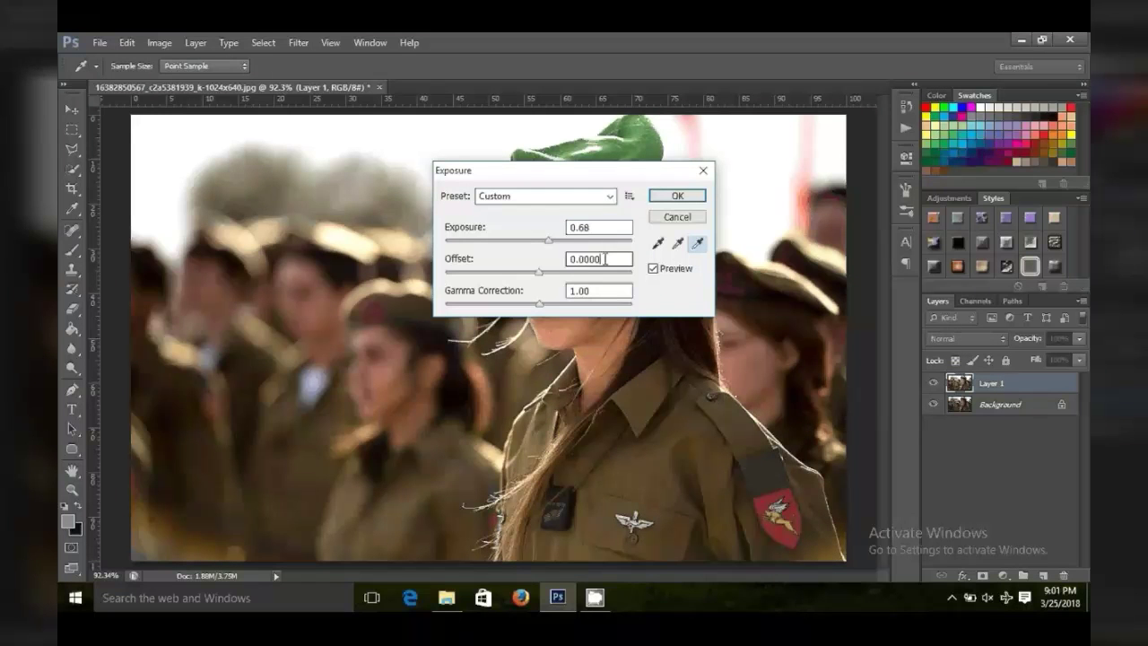
pyautogui.doubleClick(605, 260)
pyautogui.write('0.00')
pyautogui.press('BackSpace')
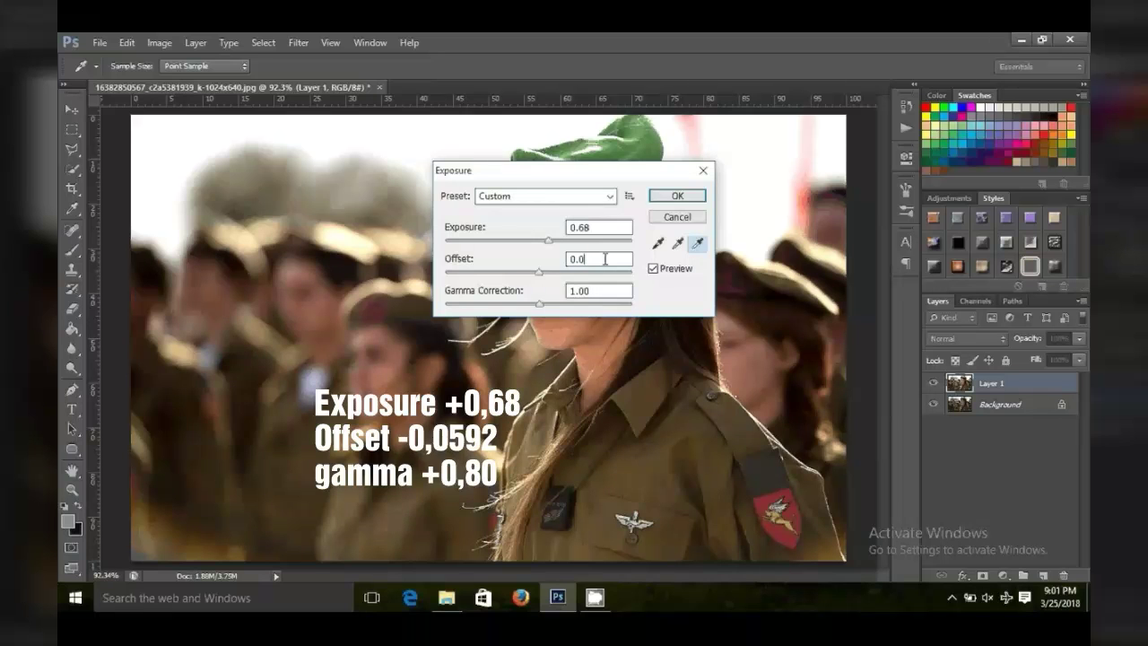
pyautogui.write('592')
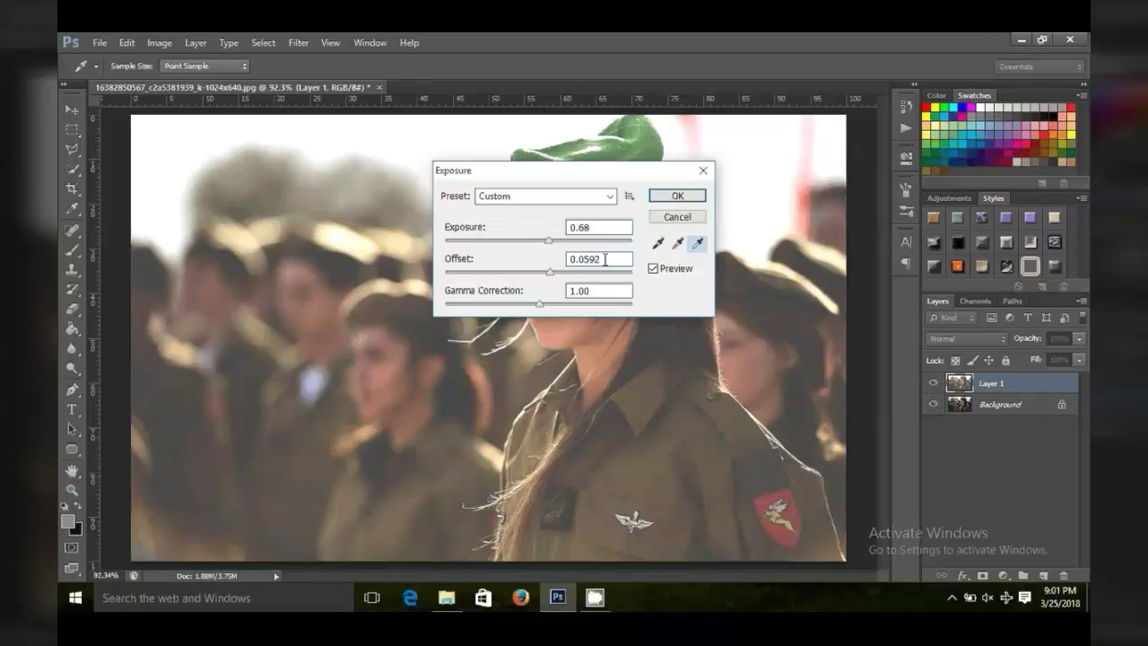
# Set gamma correction to 0.80 and apply the exposure adjustment to Layer 1.
pyautogui.click(612, 290)
pyautogui.press('Down')
pyautogui.press('Down')
pyautogui.press('Down')
pyautogui.press('Down')
pyautogui.press('Down')
pyautogui.press('Down')
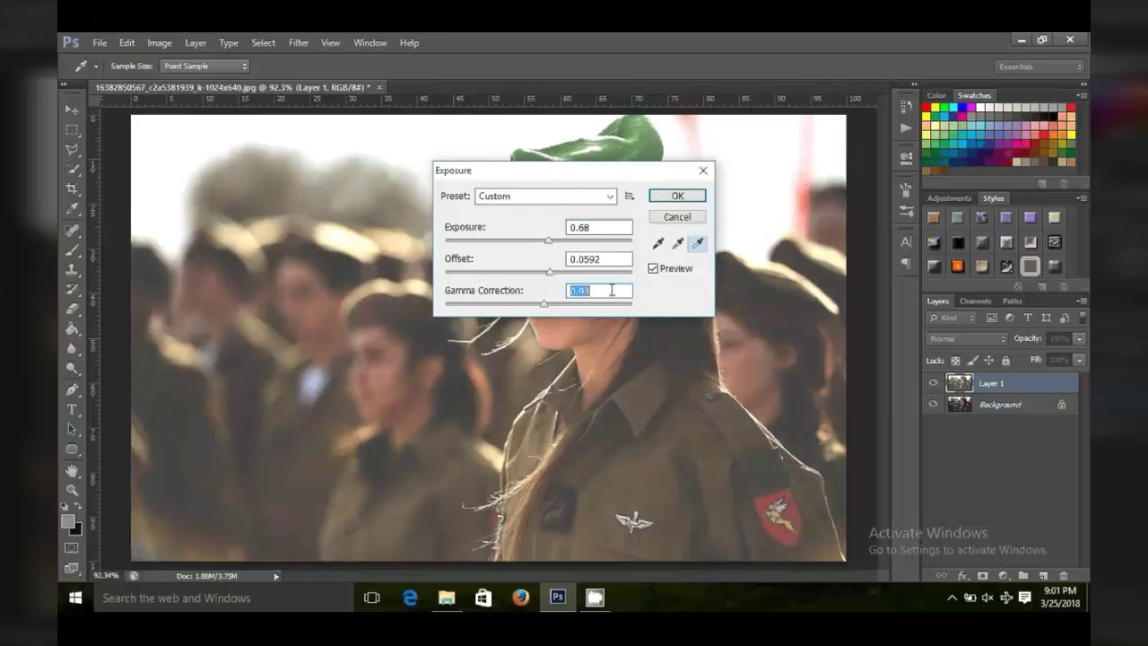
pyautogui.press('Down')
pyautogui.press('Down')
pyautogui.press('Down')
pyautogui.press('Down')
pyautogui.press('Down')
pyautogui.press('Down')
pyautogui.press('Up')
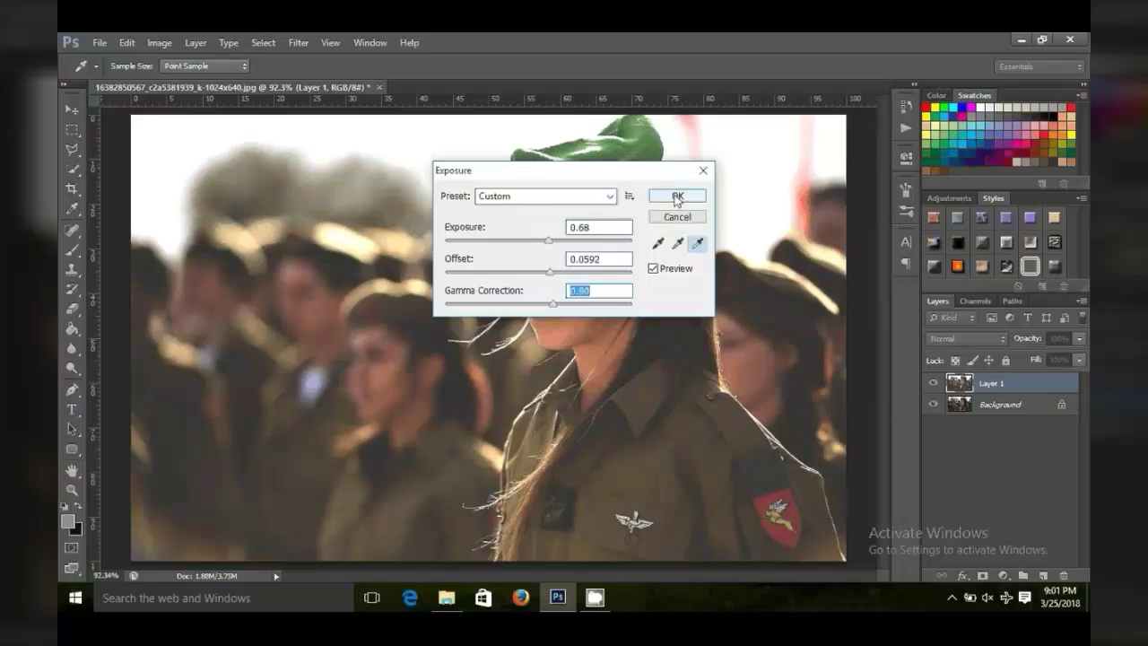
pyautogui.click(678, 197)
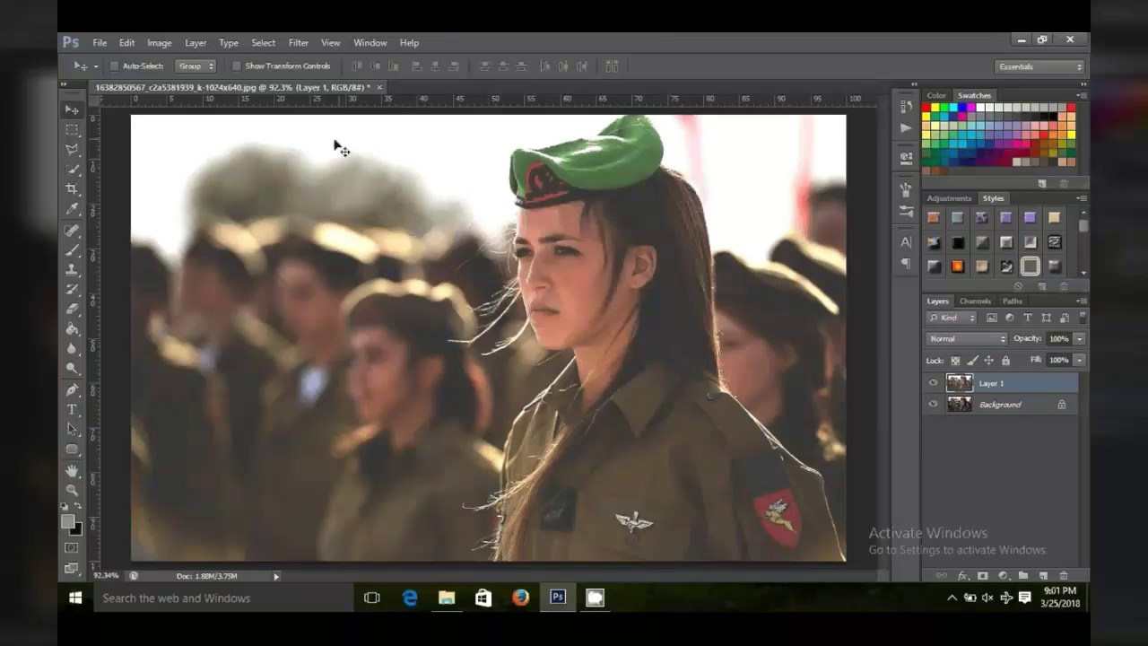
pyautogui.click(195, 43)
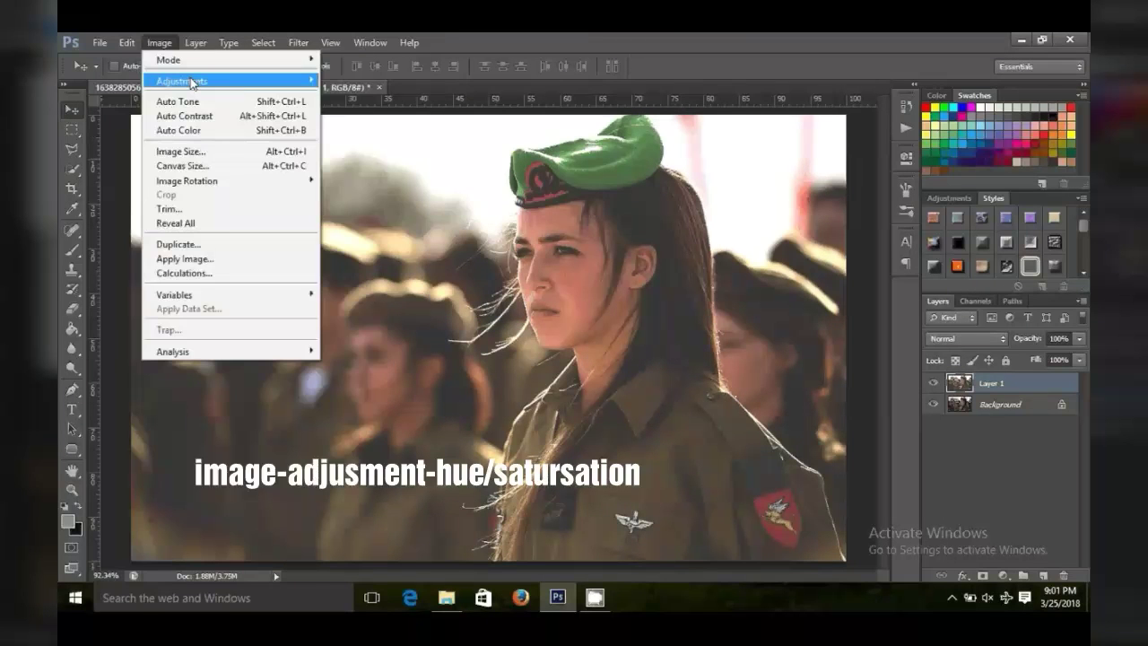
pyautogui.moveTo(182, 81)
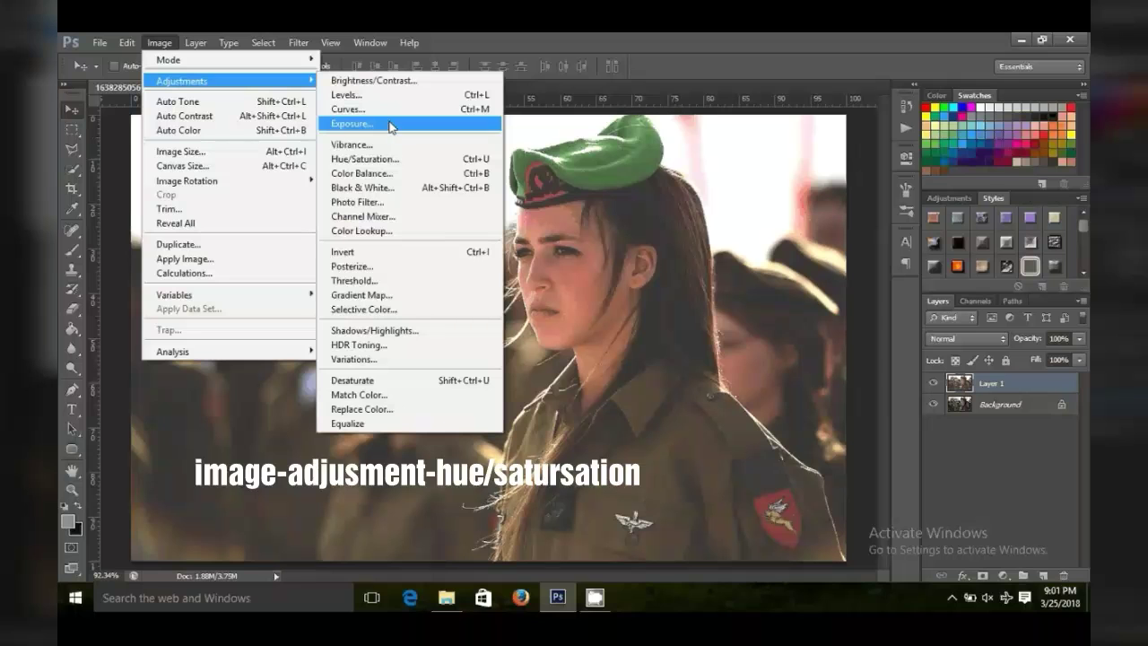
# Colorize Layer 1 via Hue/Saturation with hue 202, saturation 33 and lightness 17.
pyautogui.click(408, 160)
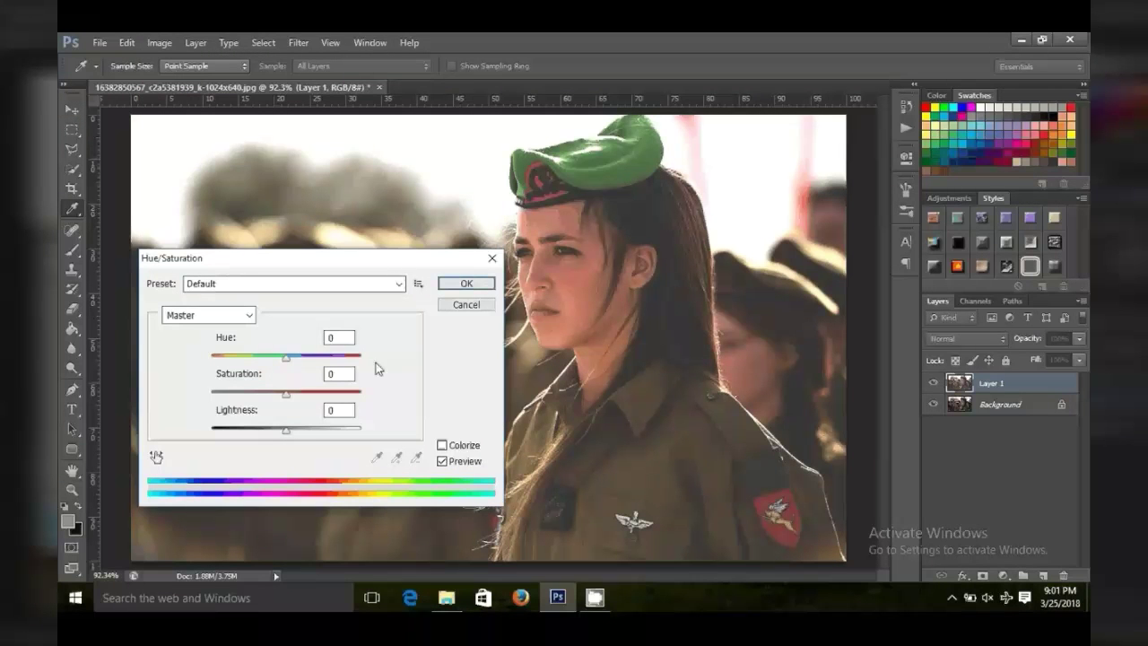
pyautogui.click(442, 446)
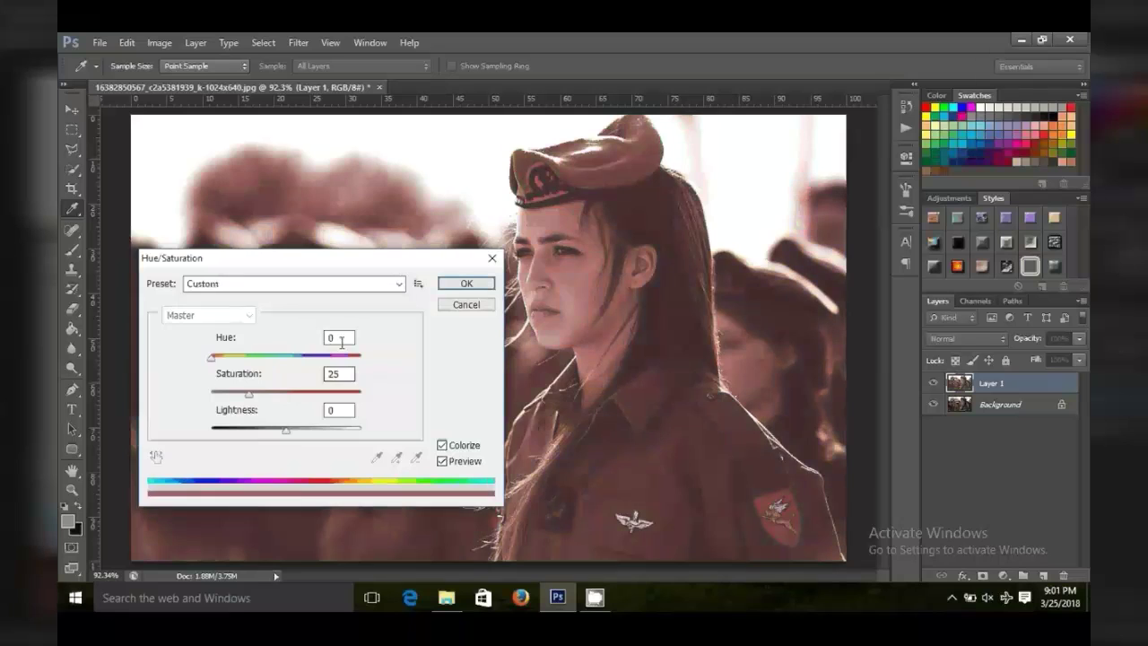
pyautogui.doubleClick(341, 341)
pyautogui.write('202')
pyautogui.click(342, 374)
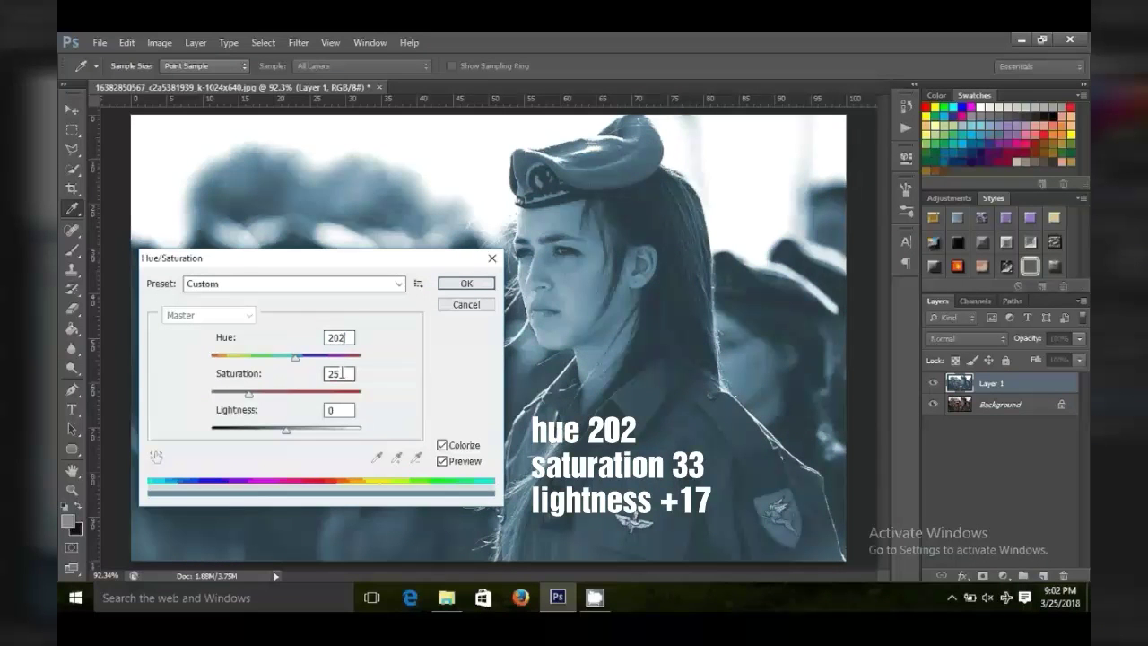
pyautogui.doubleClick(341, 375)
pyautogui.write('3')
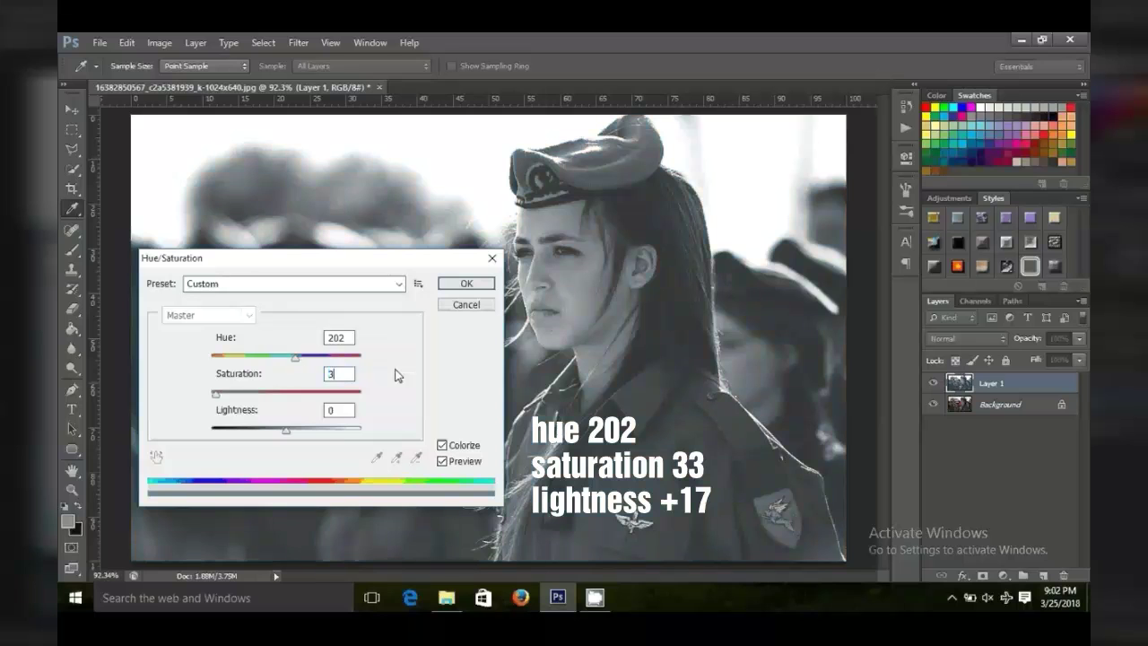
pyautogui.write('3')
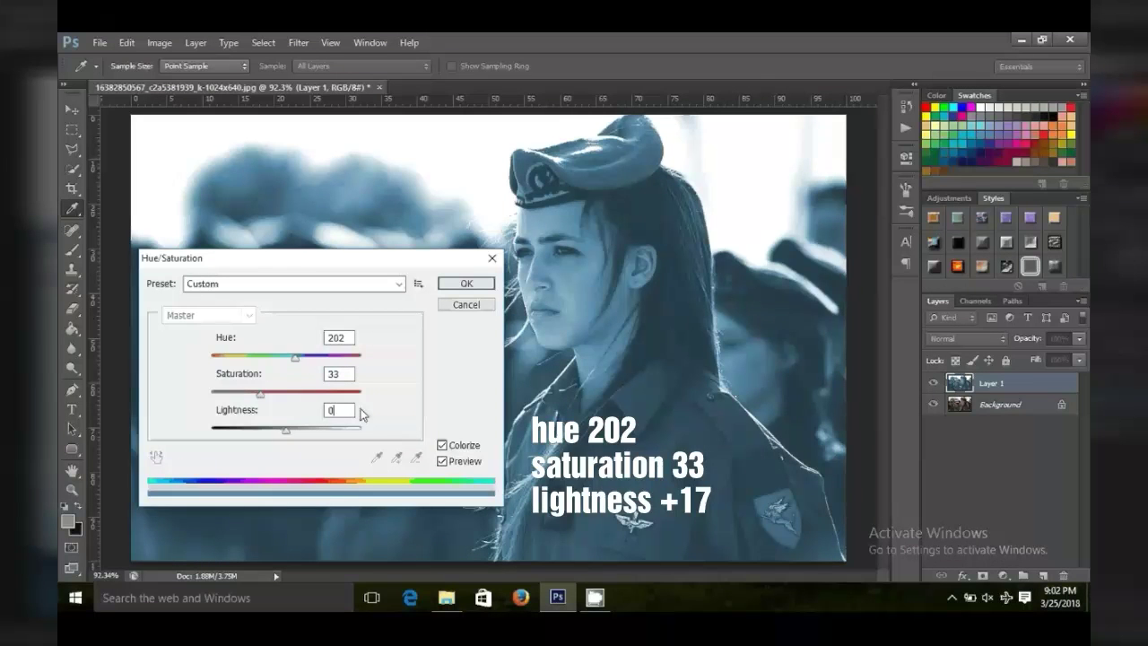
pyautogui.write('7')
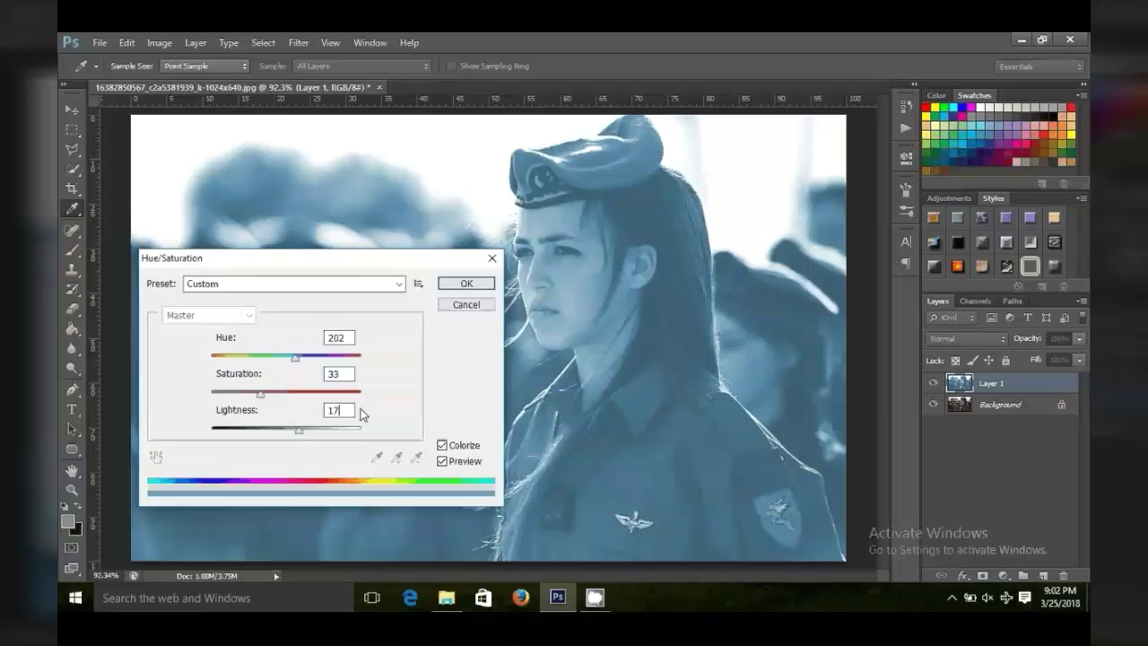
pyautogui.click(460, 285)
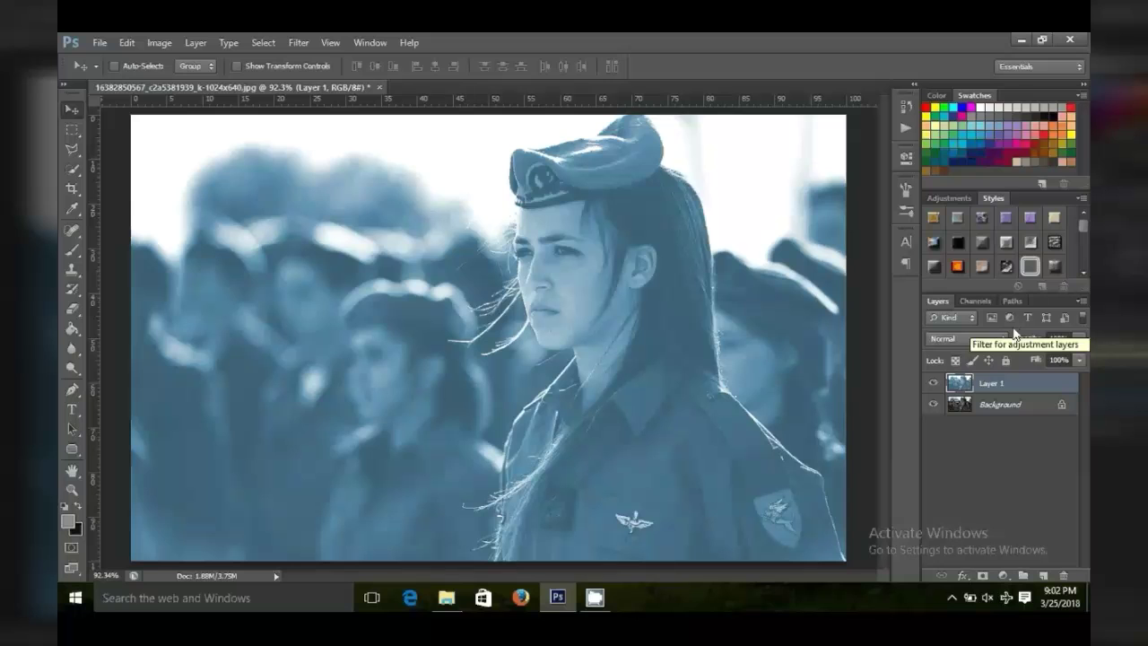
# Set Layer 1 to Overlay blending at 85% opacity and add an empty Layer 2 above it.
pyautogui.click(1000, 339)
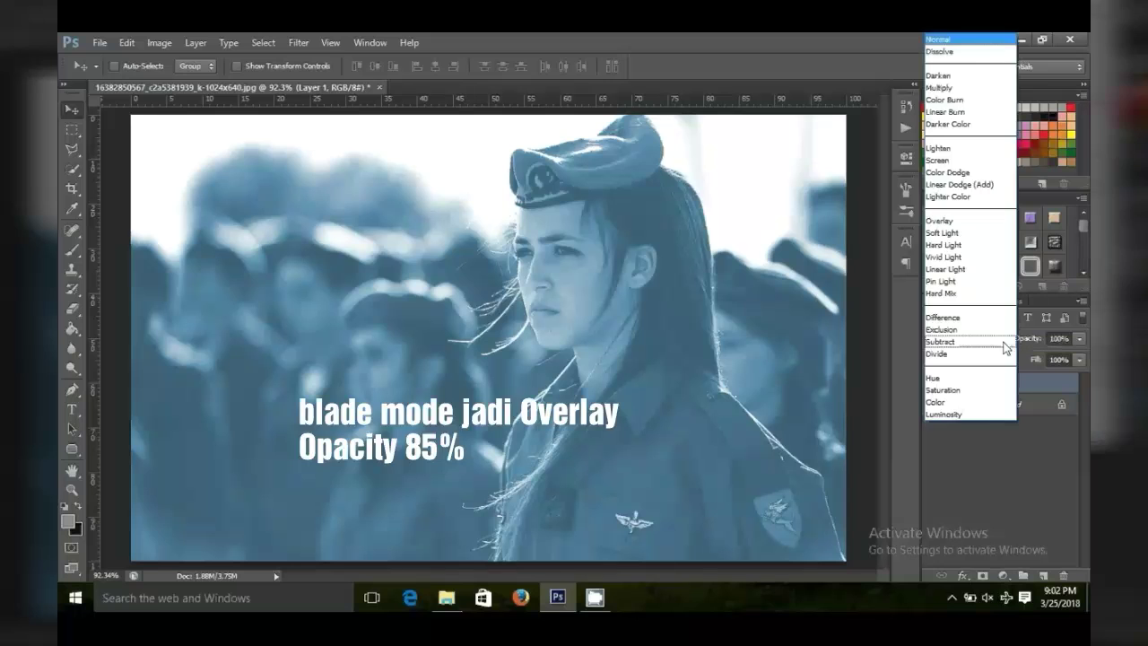
pyautogui.click(965, 221)
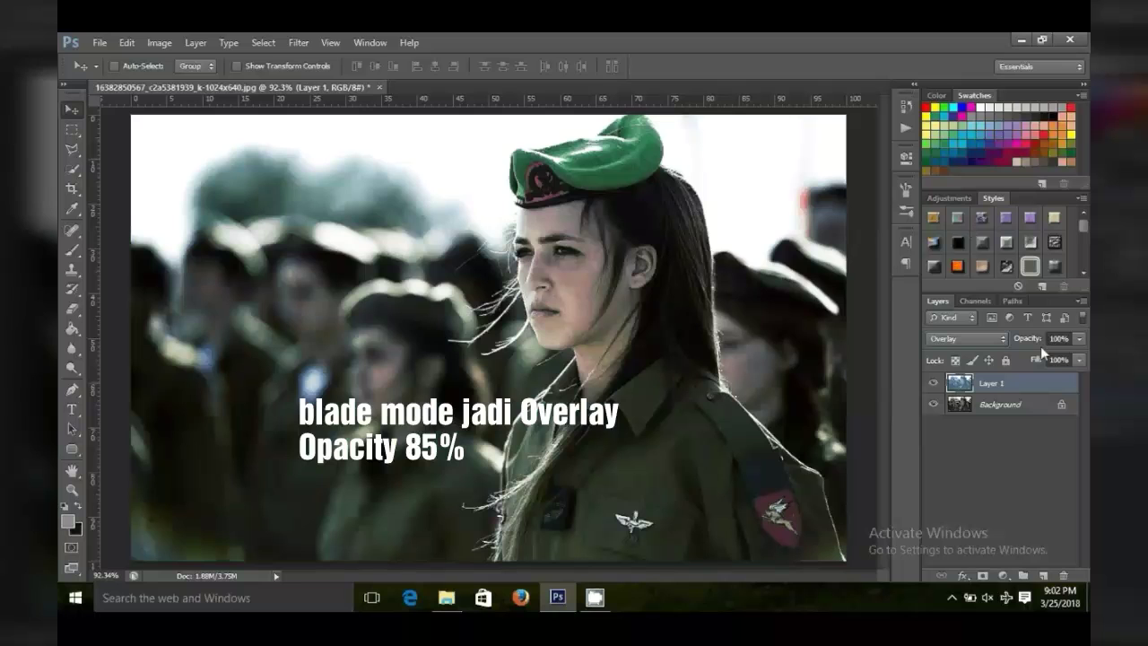
pyautogui.click(1064, 340)
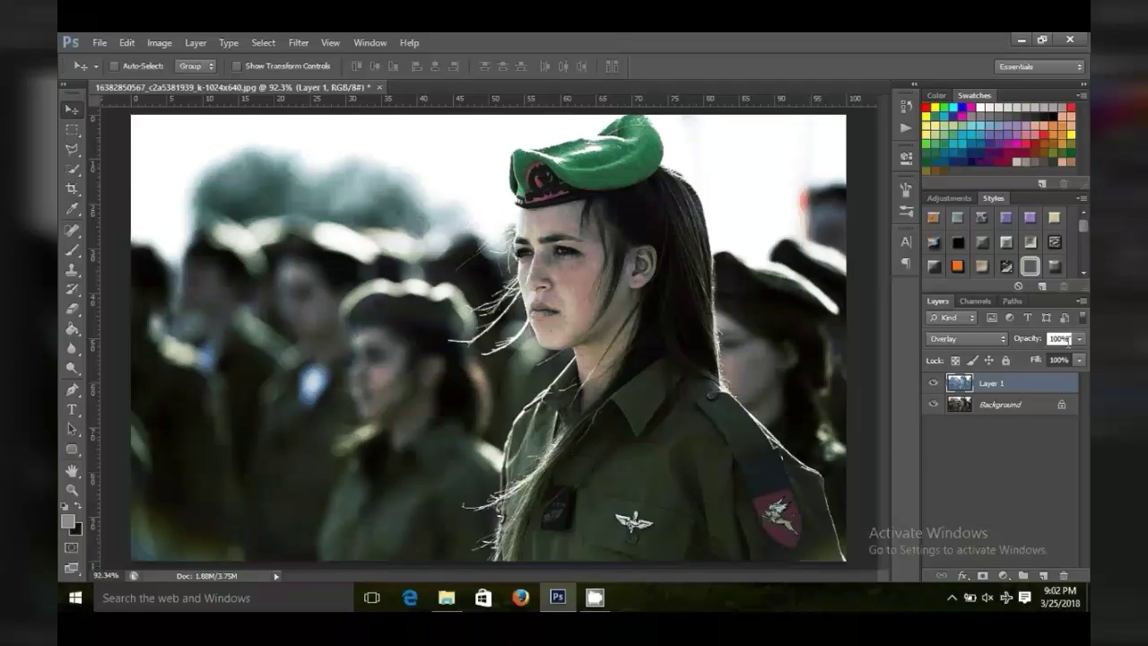
pyautogui.click(1062, 339)
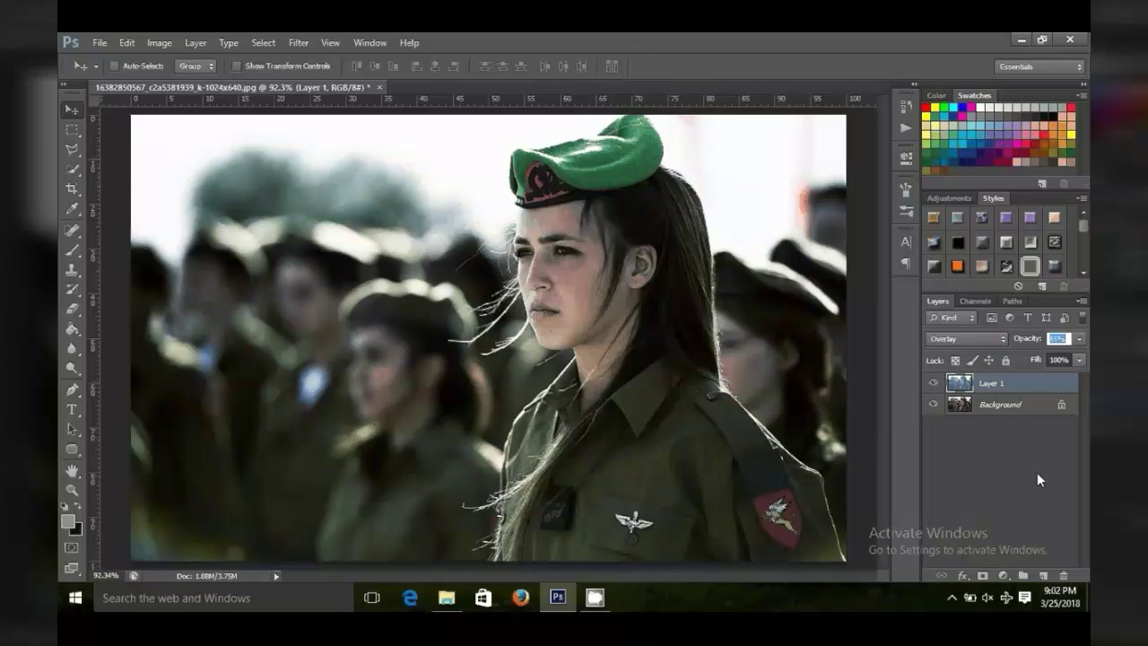
pyautogui.click(1043, 577)
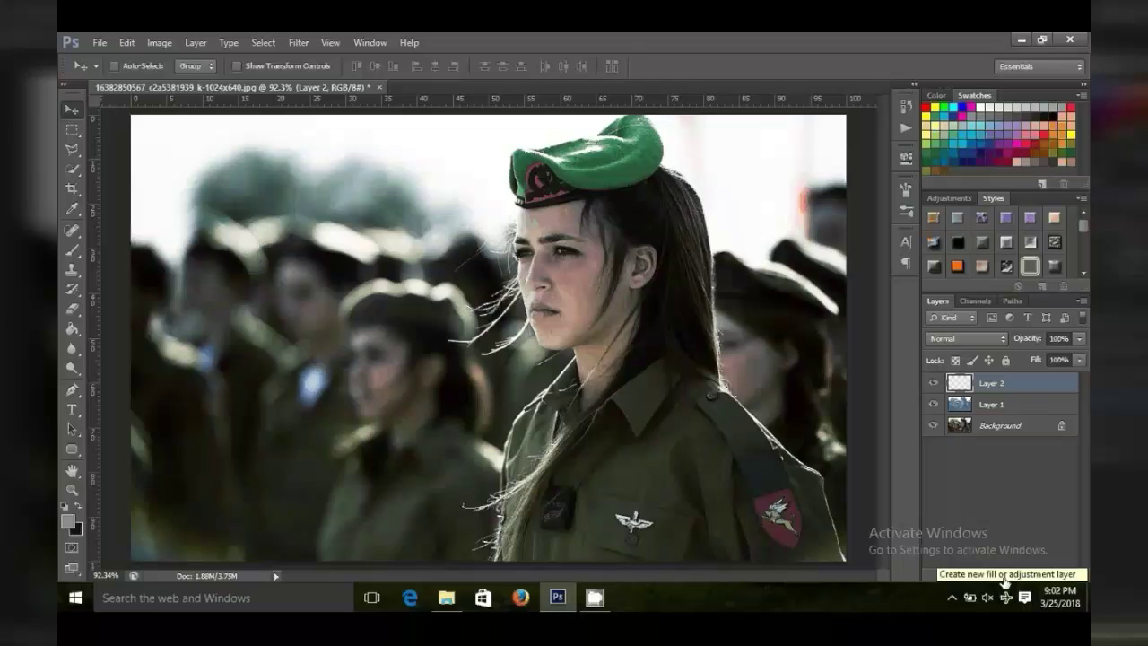
# Fill Layer 2 with solid black using the Paint Bucket and blend it as Overlay.
pyautogui.click(1005, 583)
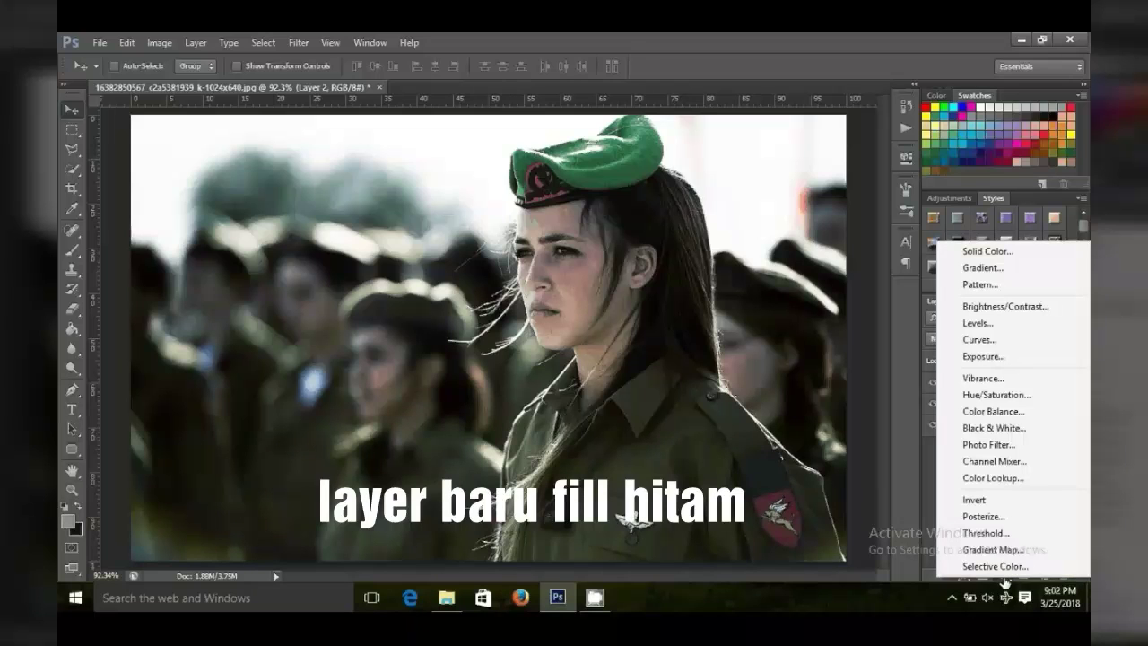
pyautogui.click(1004, 583)
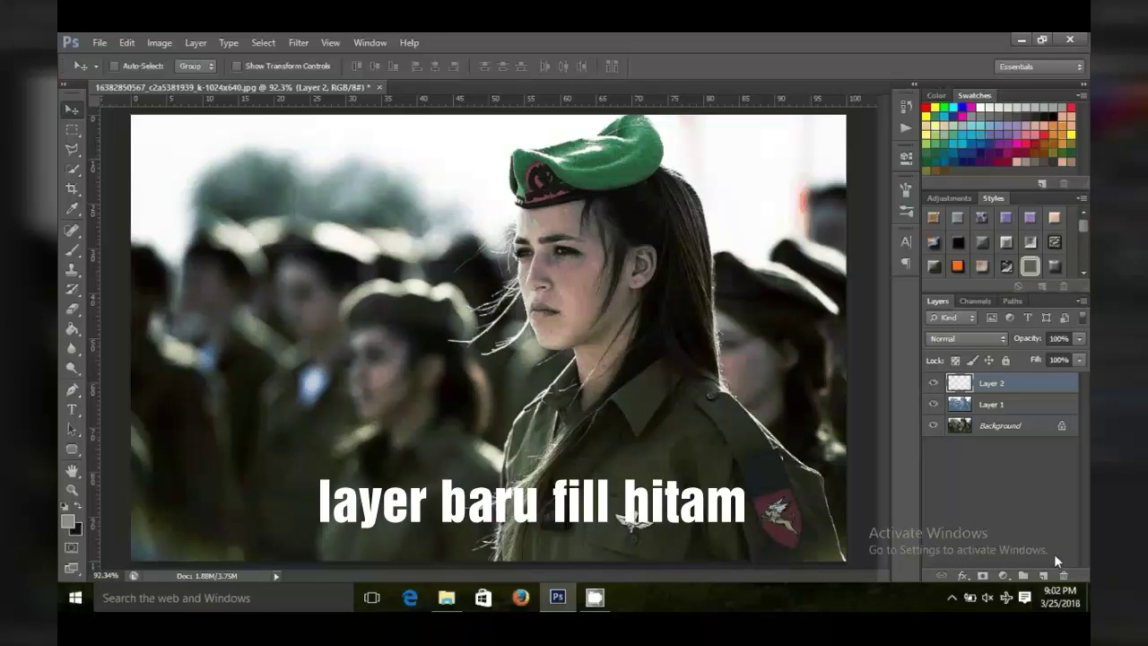
pyautogui.click(77, 507)
pyautogui.click(76, 327)
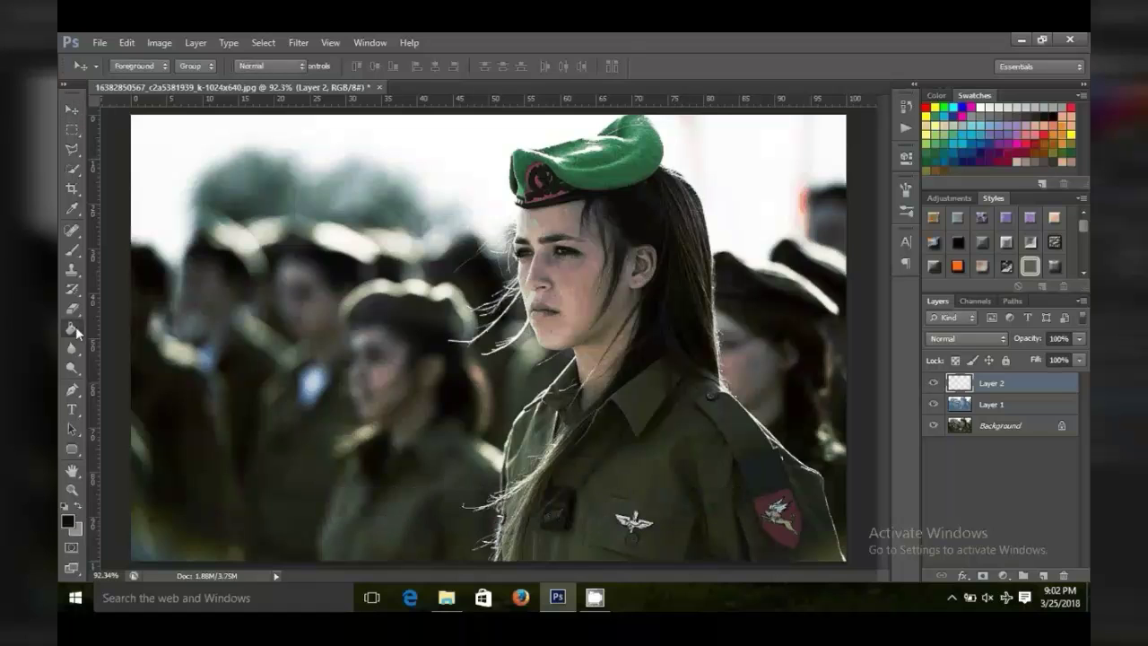
pyautogui.click(359, 392)
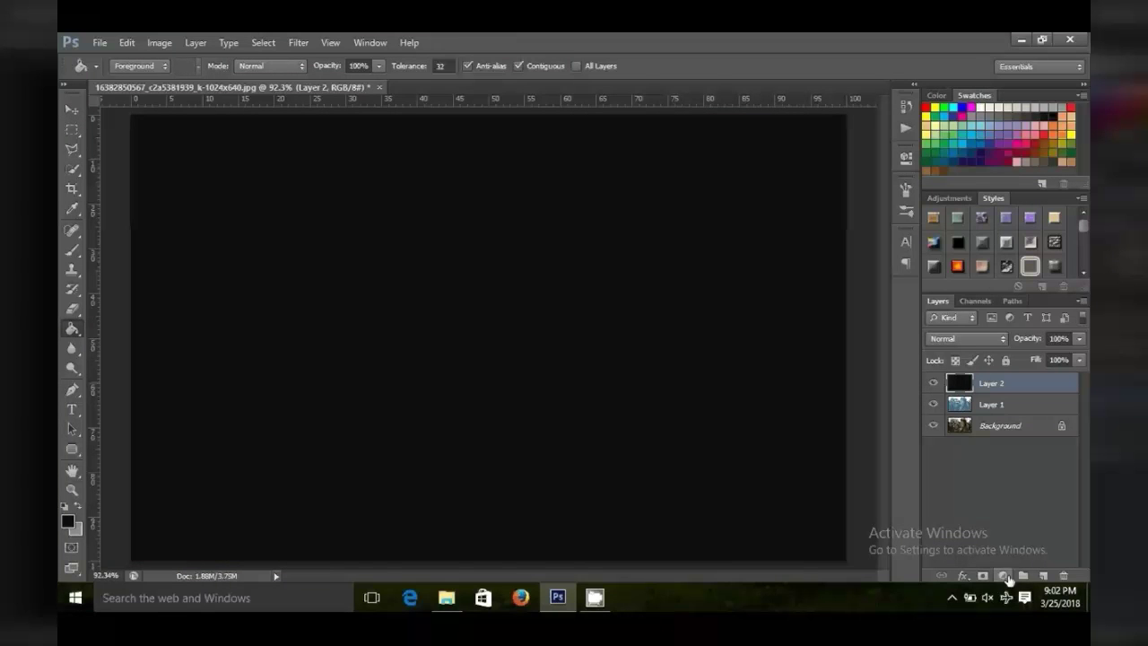
pyautogui.click(1002, 336)
pyautogui.click(971, 220)
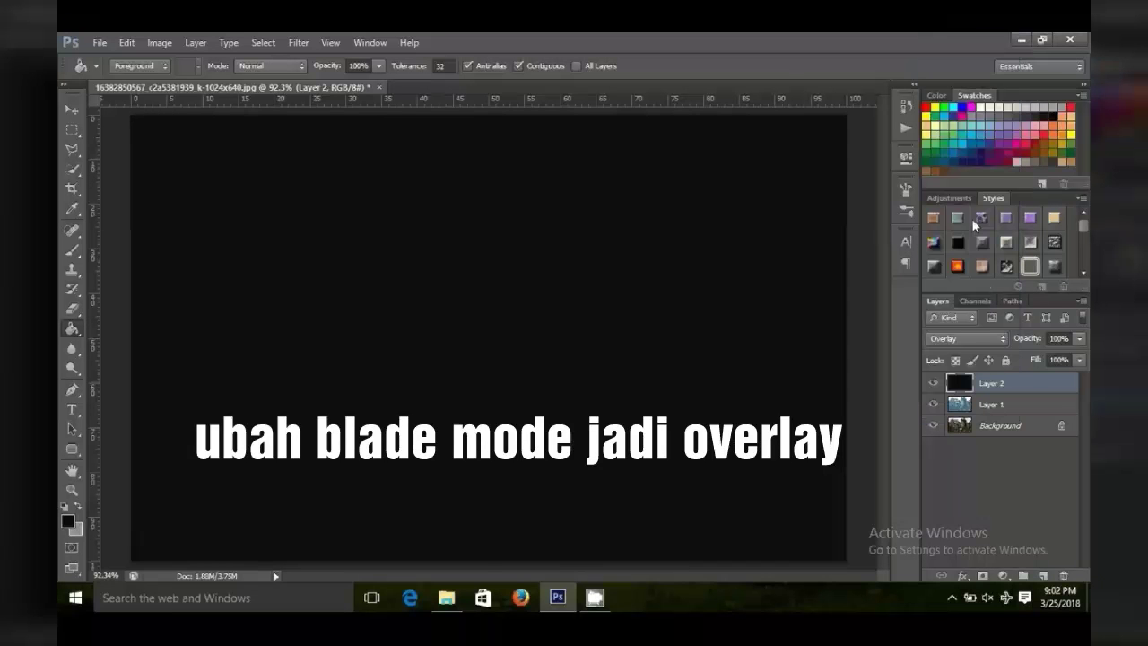
pyautogui.click(1003, 575)
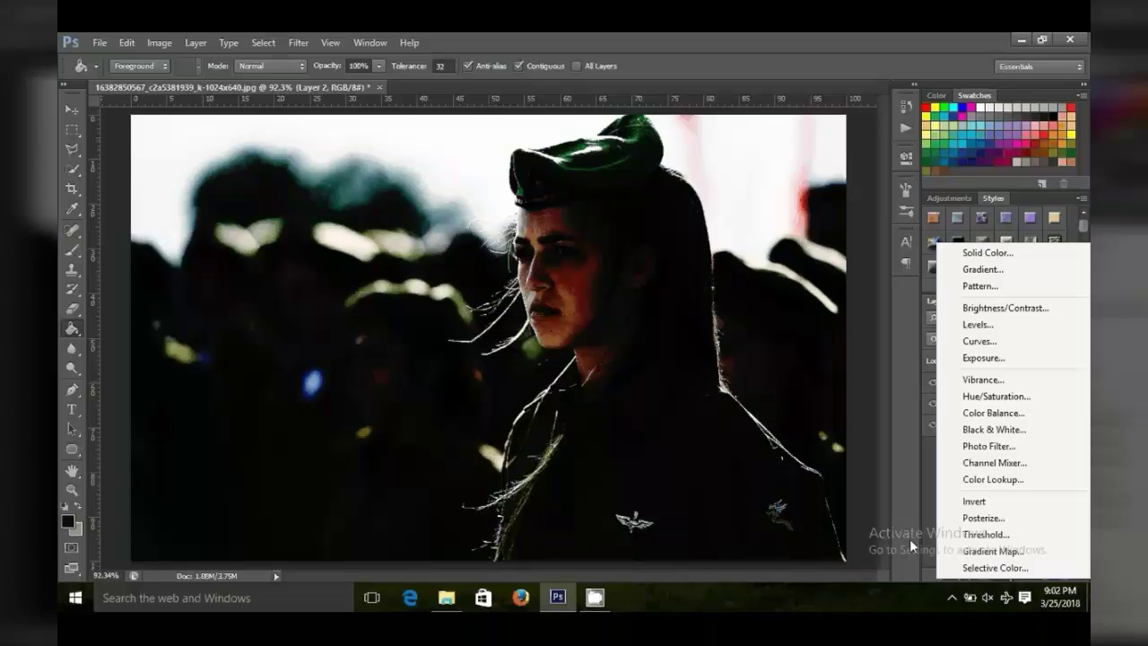
# Add a layer mask to Layer 2 and set up a soft 83 px brush with 0% hardness.
pyautogui.click(983, 578)
pyautogui.click(983, 576)
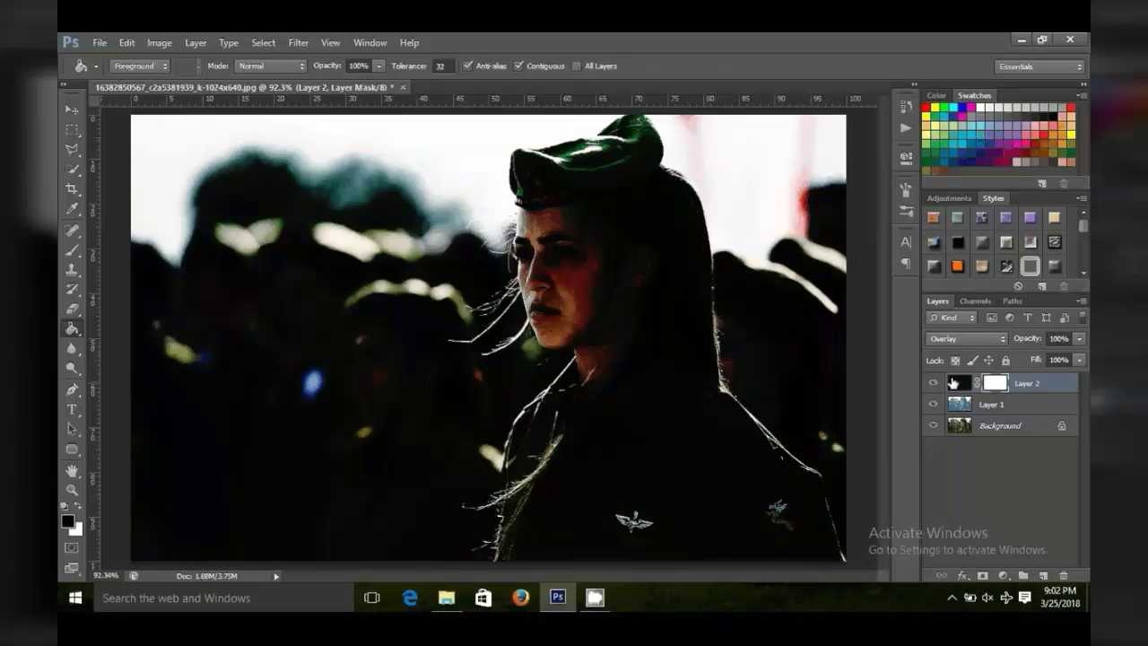
pyautogui.click(77, 506)
pyautogui.click(71, 249)
pyautogui.click(133, 66)
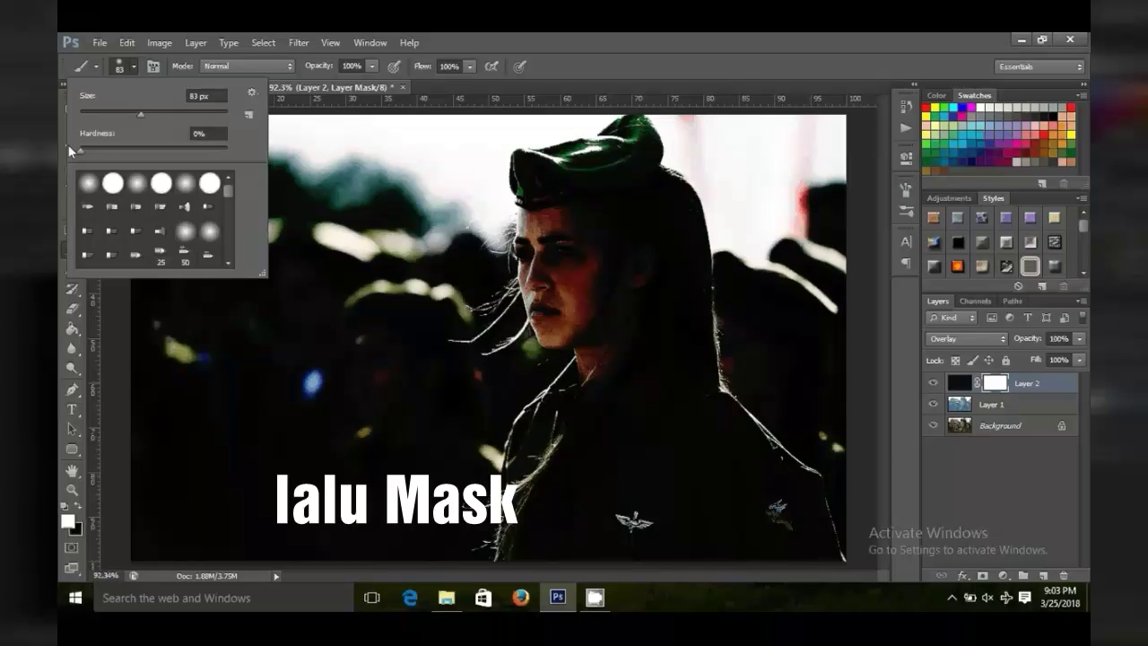
pyautogui.click(585, 373)
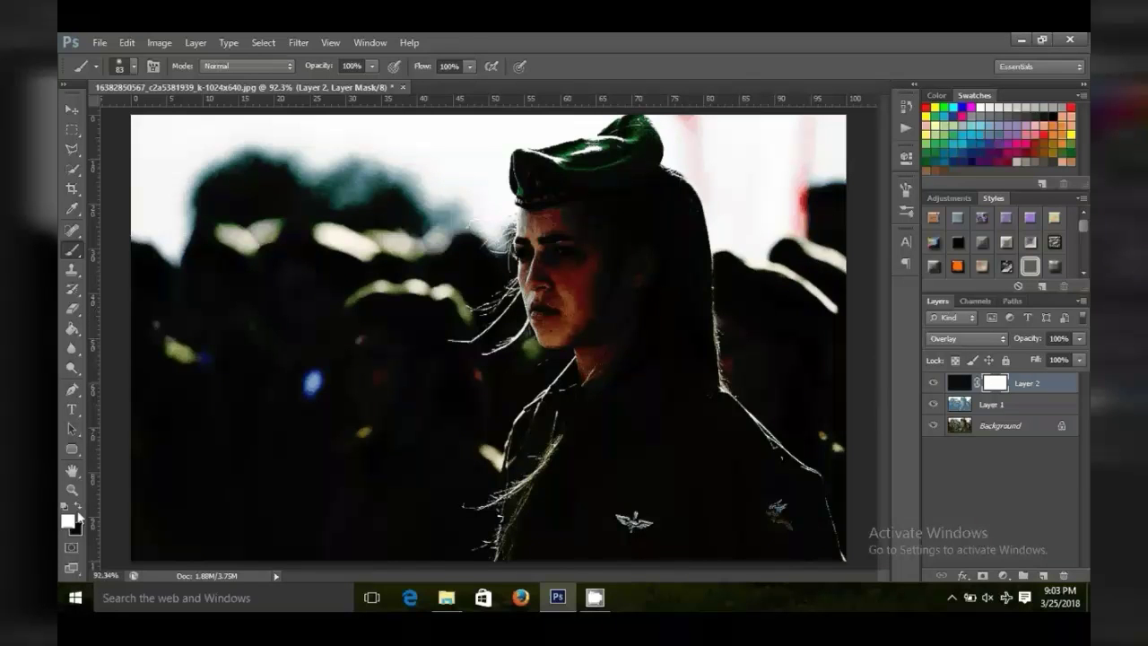
# Paint black on Layer 2's mask over the soldier's face, hair, beret and collar.
pyautogui.click(78, 510)
pyautogui.moveTo(553, 401)
pyautogui.mouseDown()
pyautogui.moveTo(612, 252)
pyautogui.moveTo(569, 198)
pyautogui.moveTo(562, 159)
pyautogui.moveTo(531, 178)
pyautogui.moveTo(633, 144)
pyautogui.moveTo(649, 254)
pyautogui.moveTo(631, 387)
pyautogui.moveTo(531, 425)
pyautogui.moveTo(654, 514)
pyautogui.moveTo(663, 410)
pyautogui.moveTo(718, 439)
pyautogui.moveTo(798, 525)
pyautogui.moveTo(671, 375)
pyautogui.mouseUp()
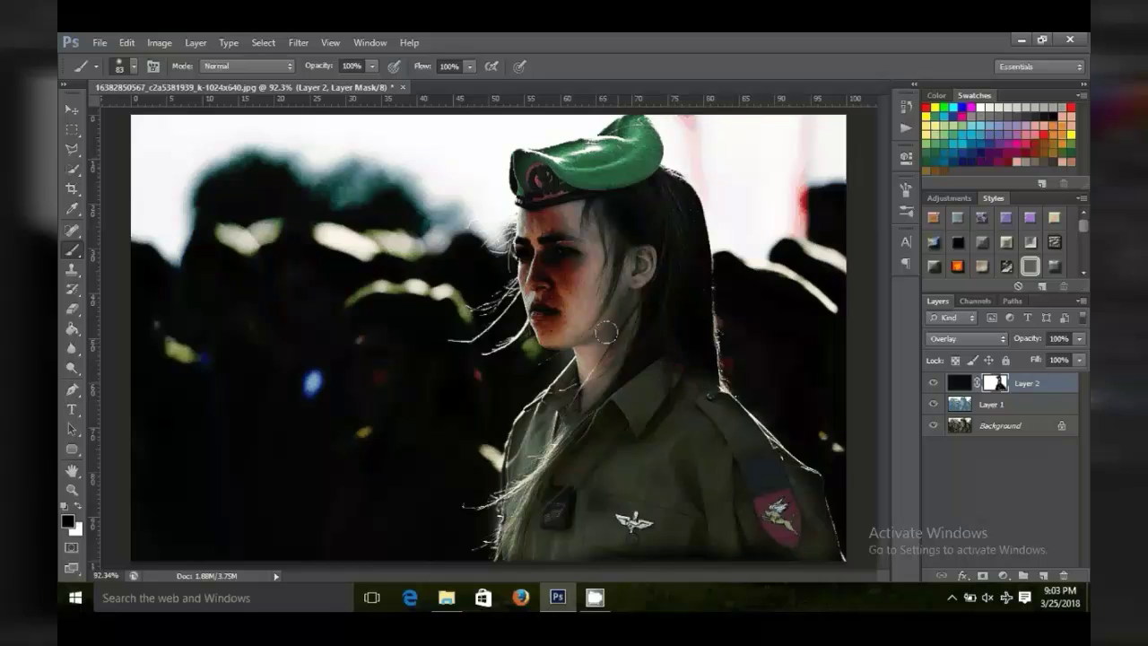
pyautogui.moveTo(606, 332)
pyautogui.mouseDown()
pyautogui.moveTo(543, 193)
pyautogui.moveTo(543, 311)
pyautogui.moveTo(541, 180)
pyautogui.mouseUp()
pyautogui.moveTo(691, 171)
pyautogui.mouseDown()
pyautogui.moveTo(682, 276)
pyautogui.moveTo(761, 462)
pyautogui.moveTo(744, 542)
pyautogui.moveTo(553, 442)
pyautogui.moveTo(637, 346)
pyautogui.mouseUp()
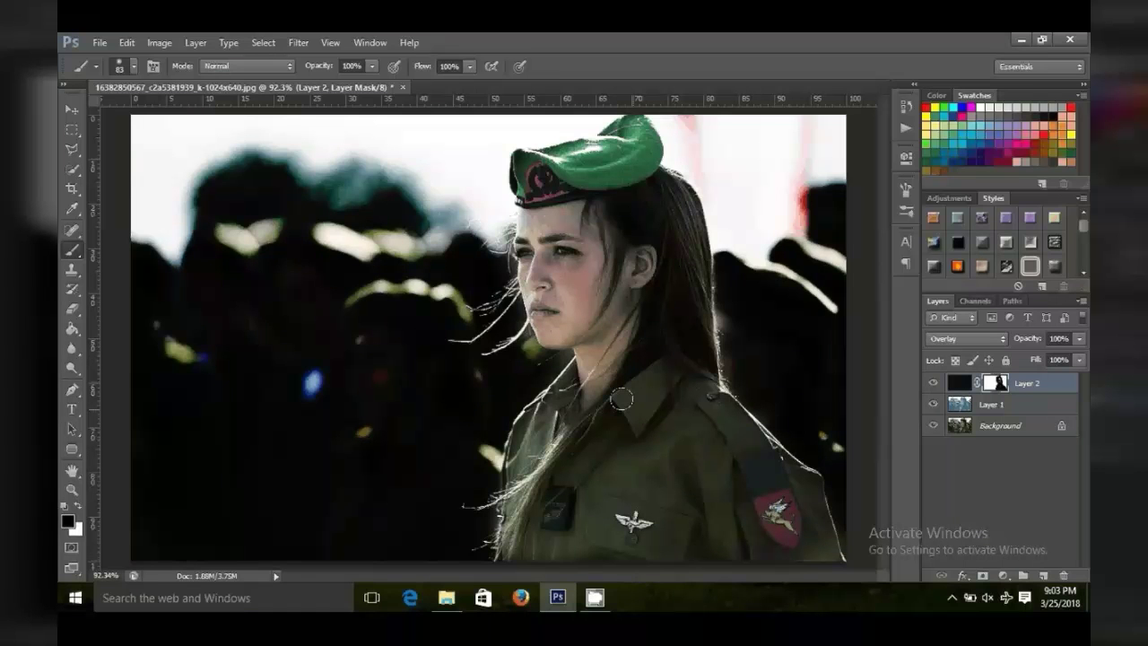
pyautogui.moveTo(614, 377); pyautogui.dragTo(613, 370)
# Duplicate Layer 2, set the copy to Normal at 27% opacity, then reselect Layer 2.
pyautogui.hotkey('ctrl', 'j')
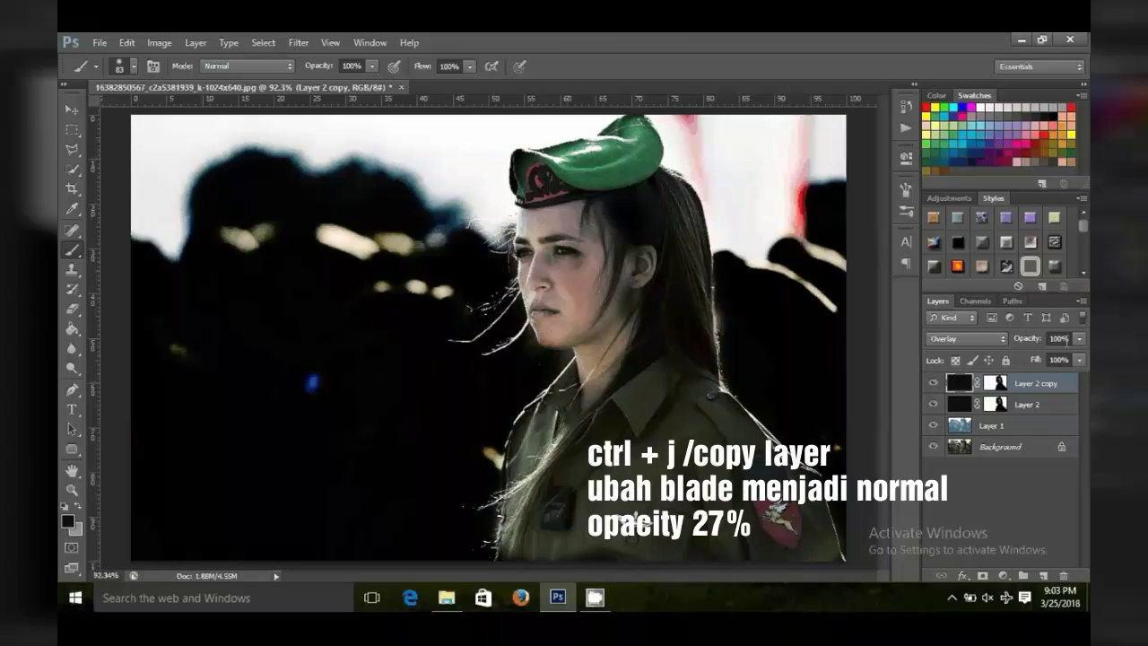
pyautogui.click(1002, 340)
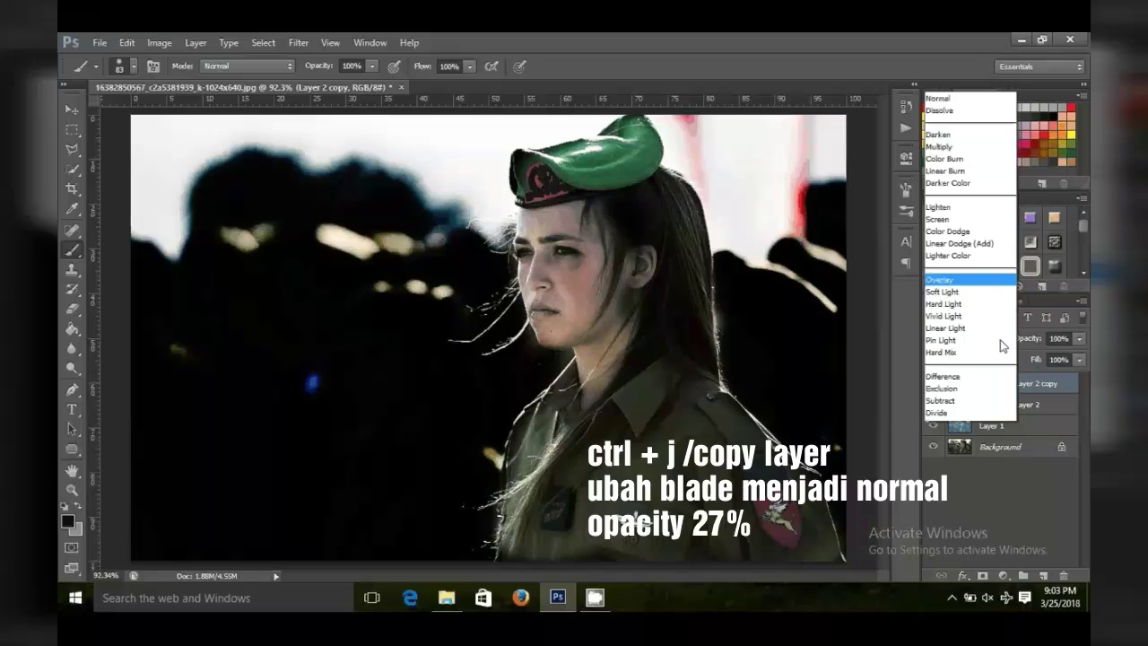
pyautogui.click(957, 41)
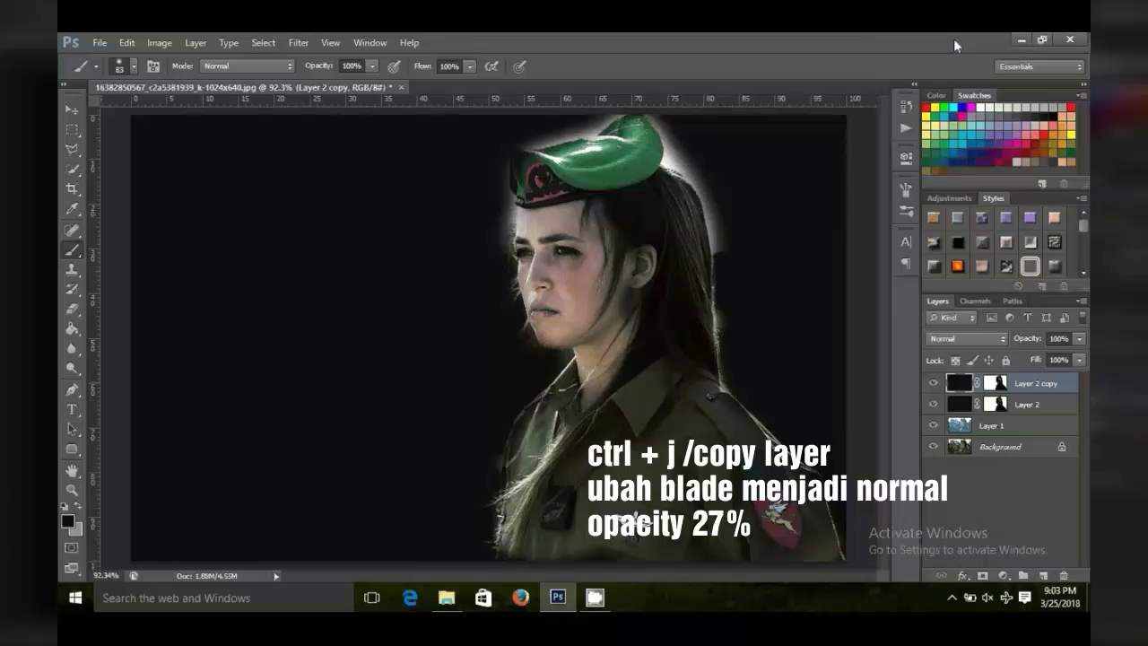
pyautogui.click(1081, 358)
pyautogui.moveTo(1081, 358); pyautogui.dragTo(1041, 361)
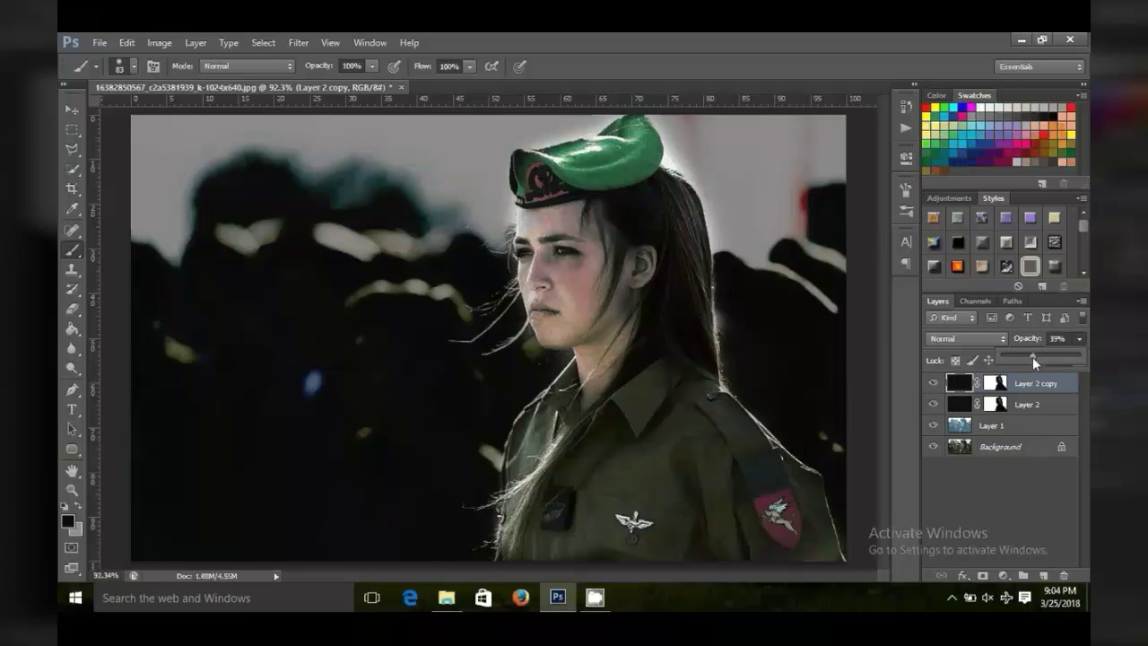
pyautogui.moveTo(1033, 357); pyautogui.dragTo(1023, 356)
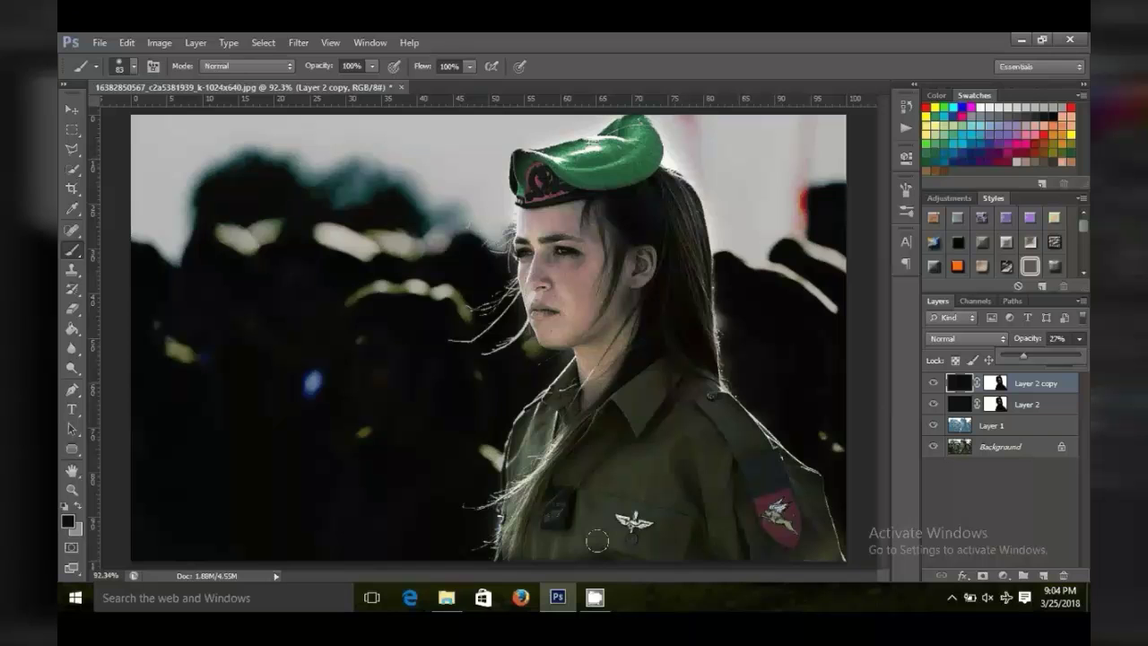
pyautogui.click(774, 472)
pyautogui.hotkey('alt', '[')
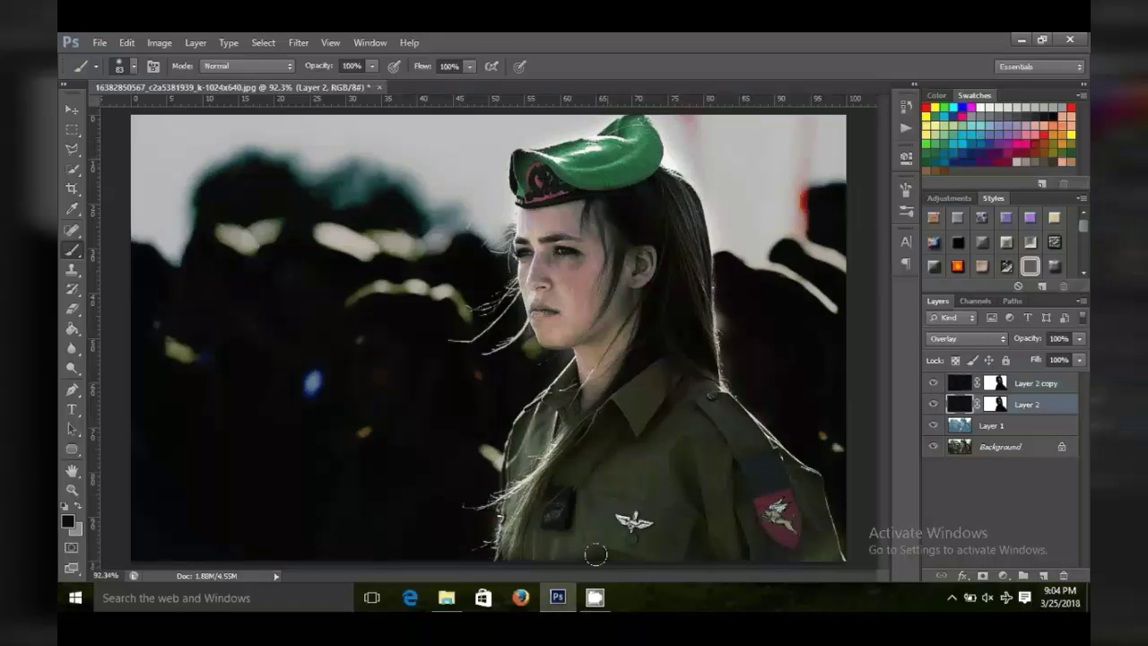